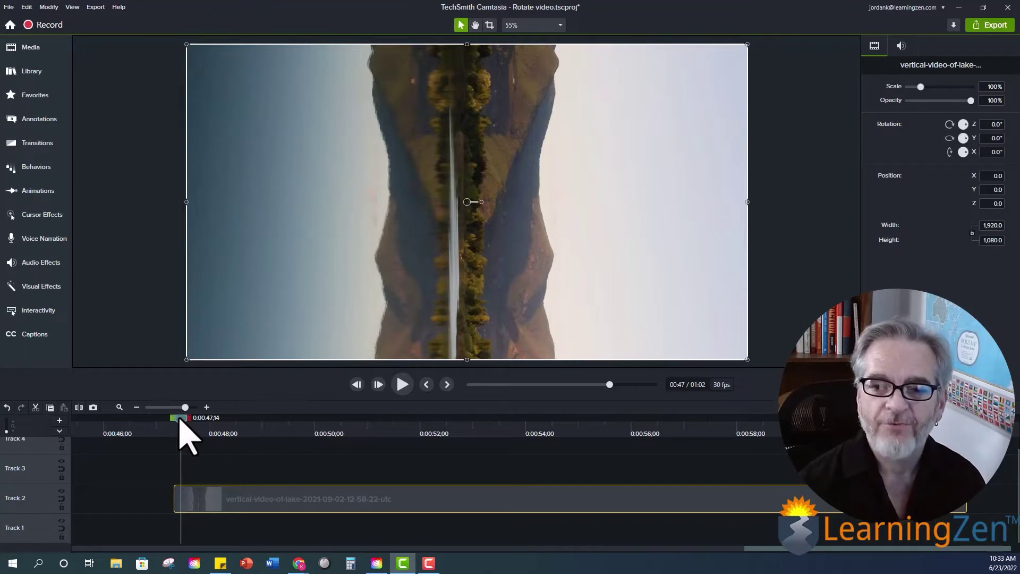
Move the playhead from 0:47 to about the 0:50 mark of the lake clip
left_click_drag(179, 418, 335, 467)
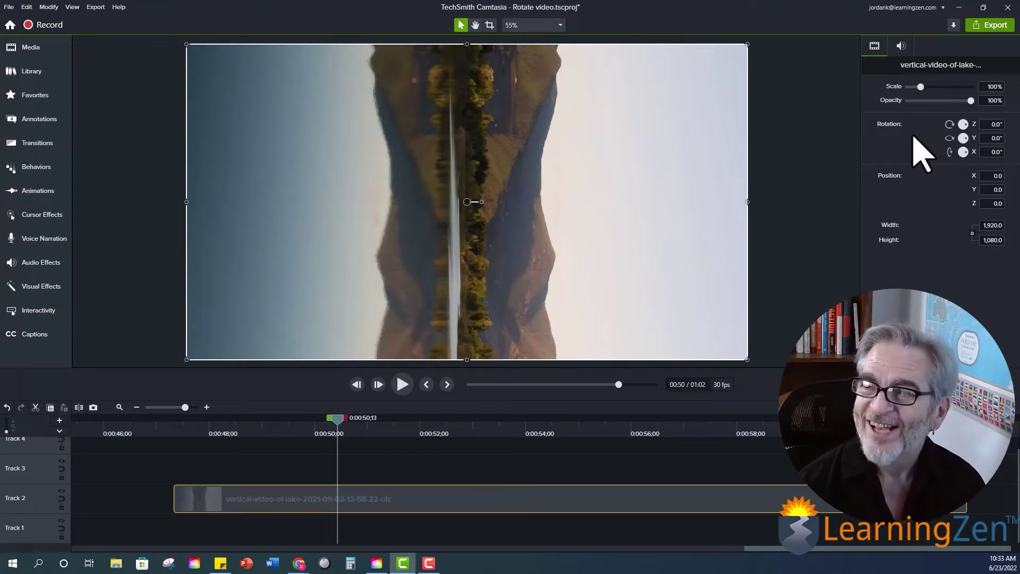
left_click(965, 127)
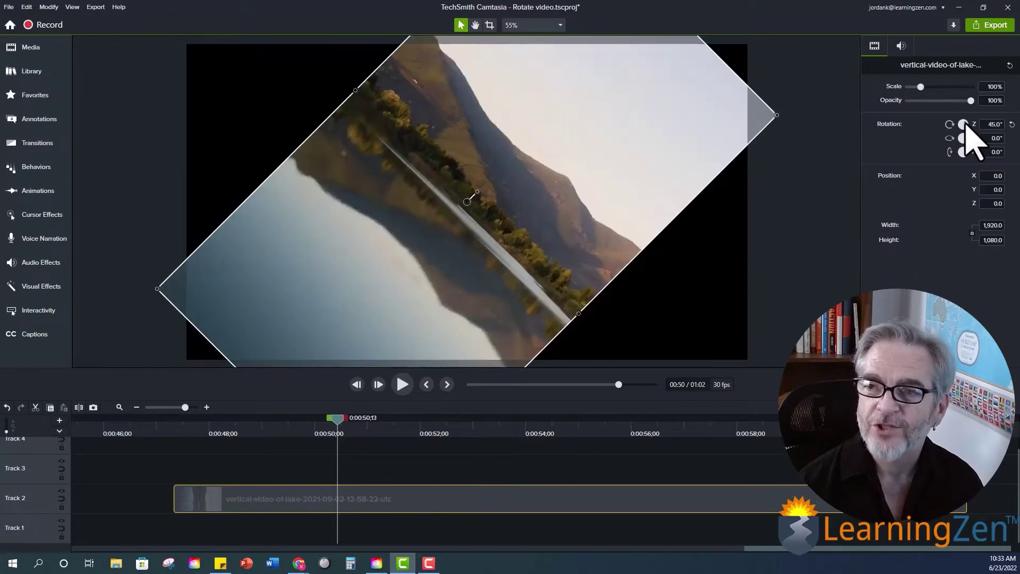
mouse_move(965, 126)
left_mouse_down()
mouse_move(941, 114)
mouse_move(962, 126)
mouse_move(943, 130)
mouse_move(958, 114)
mouse_move(965, 124)
left_mouse_up()
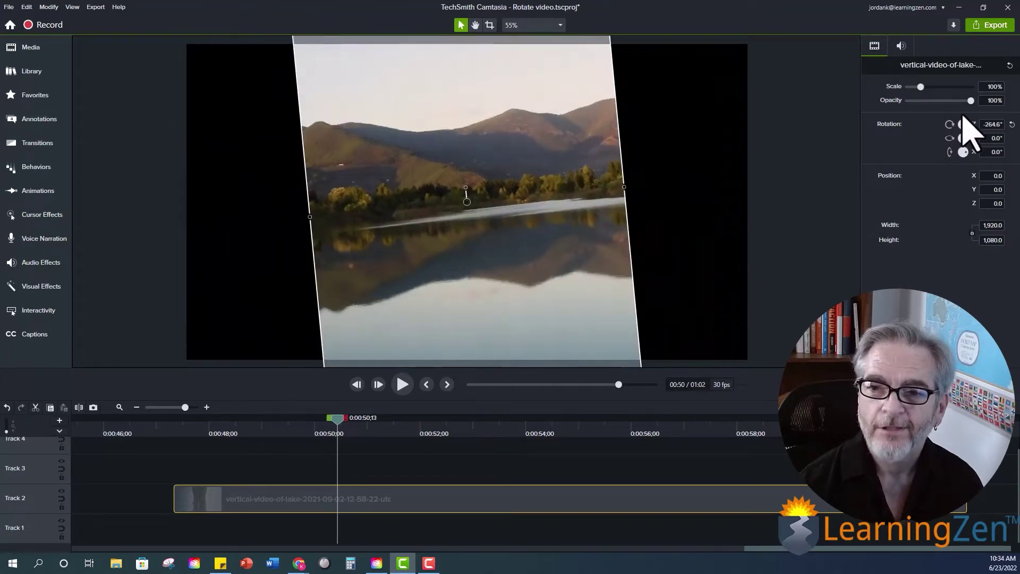
mouse_move(964, 124)
left_mouse_down()
mouse_move(982, 137)
mouse_move(966, 119)
mouse_move(948, 130)
left_mouse_up()
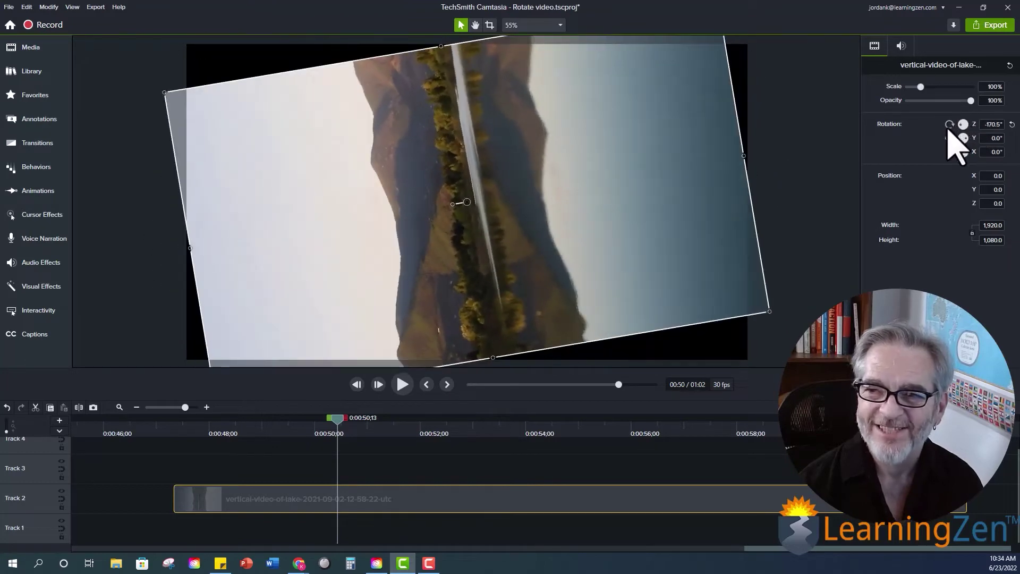
left_click(985, 124)
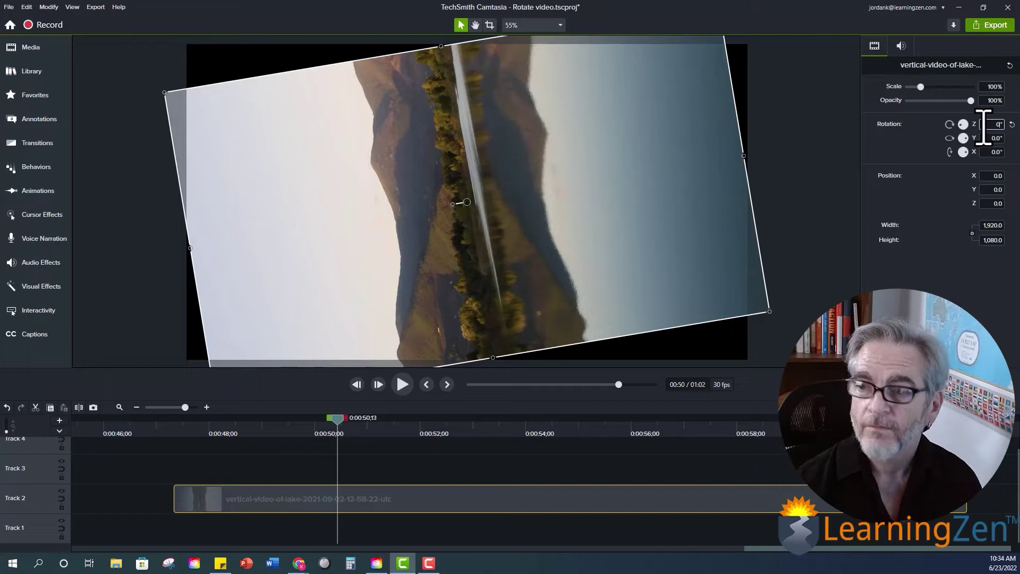
type("0")
key("Return")
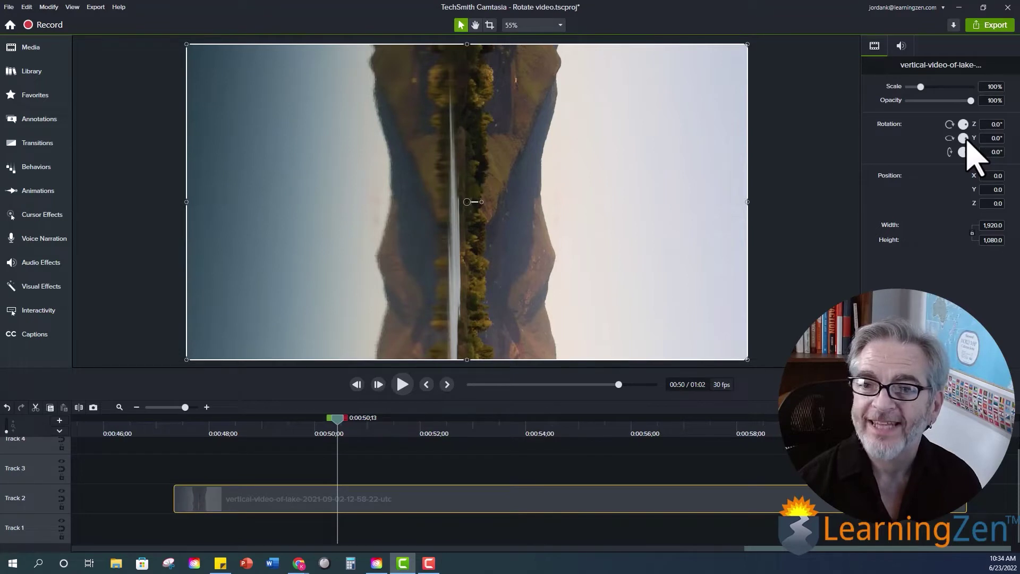
left_click_drag(964, 140, 917, 189)
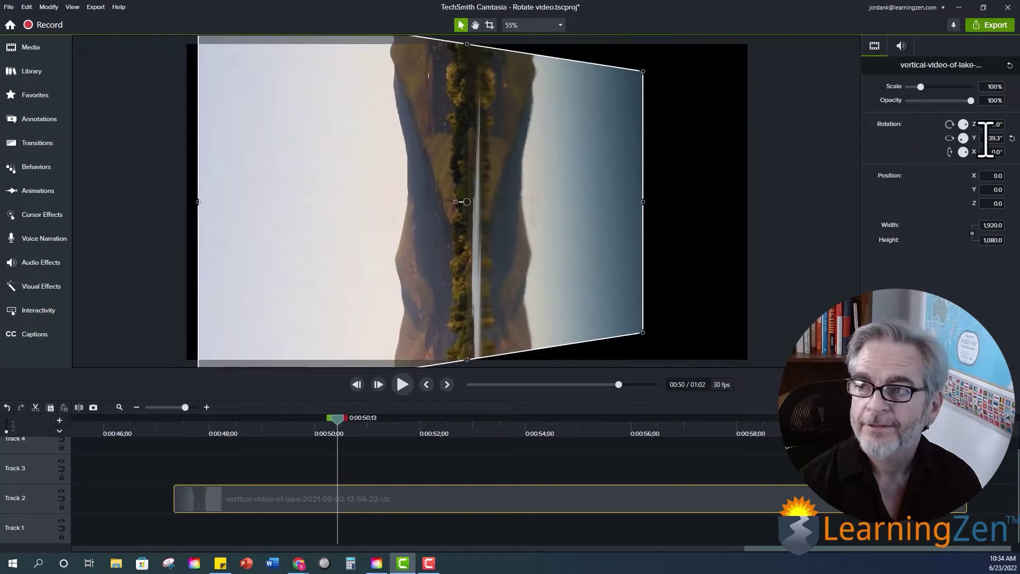
left_click(986, 138)
type("0")
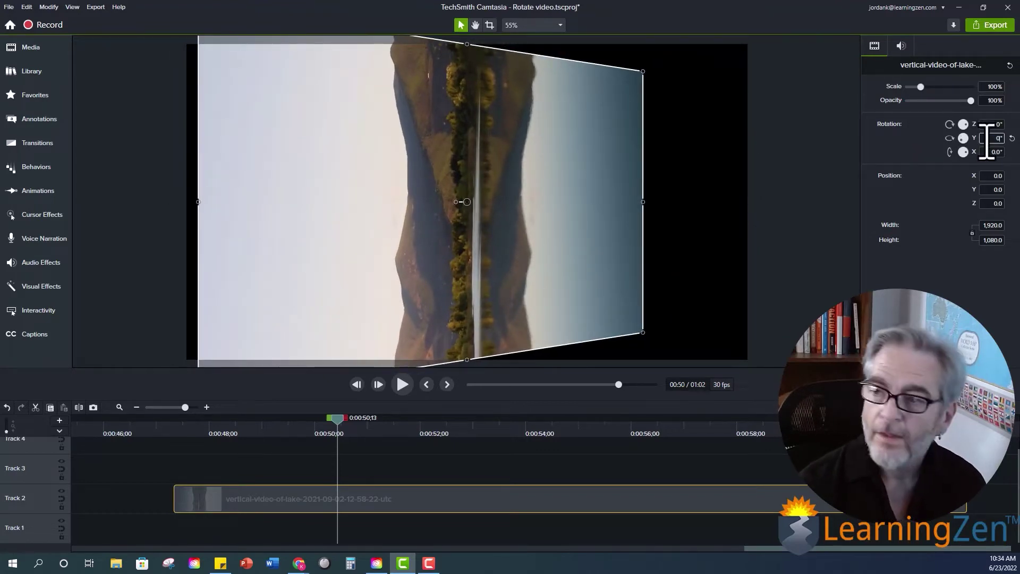
key("Return")
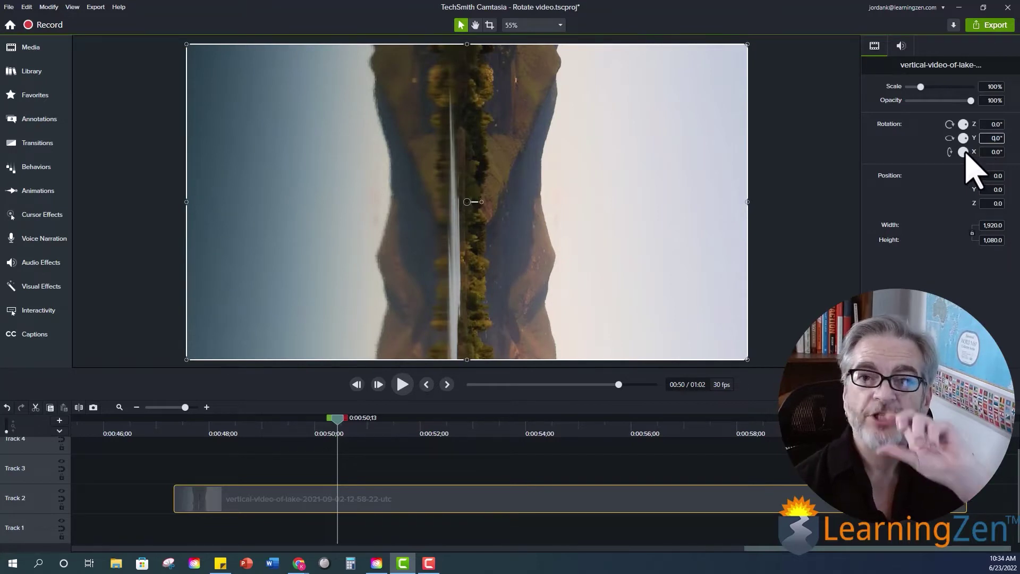
left_click_drag(964, 152, 993, 182)
left_click(992, 152)
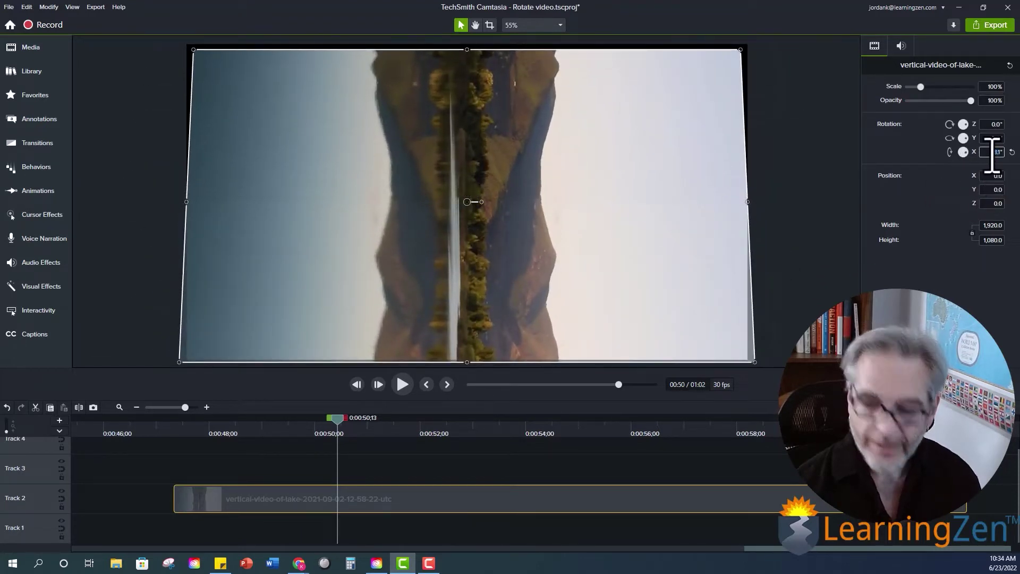
type("0")
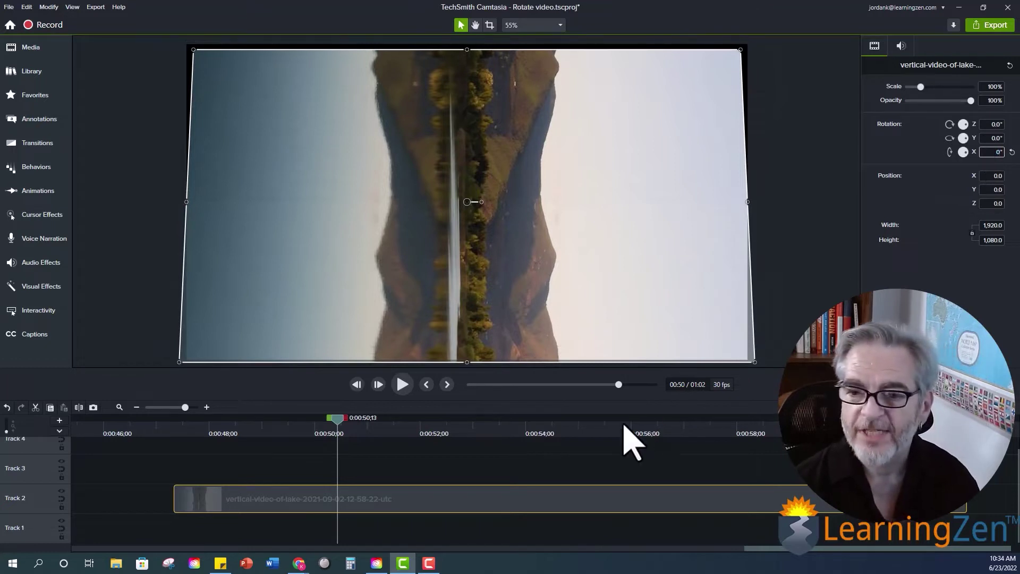
left_click(495, 488)
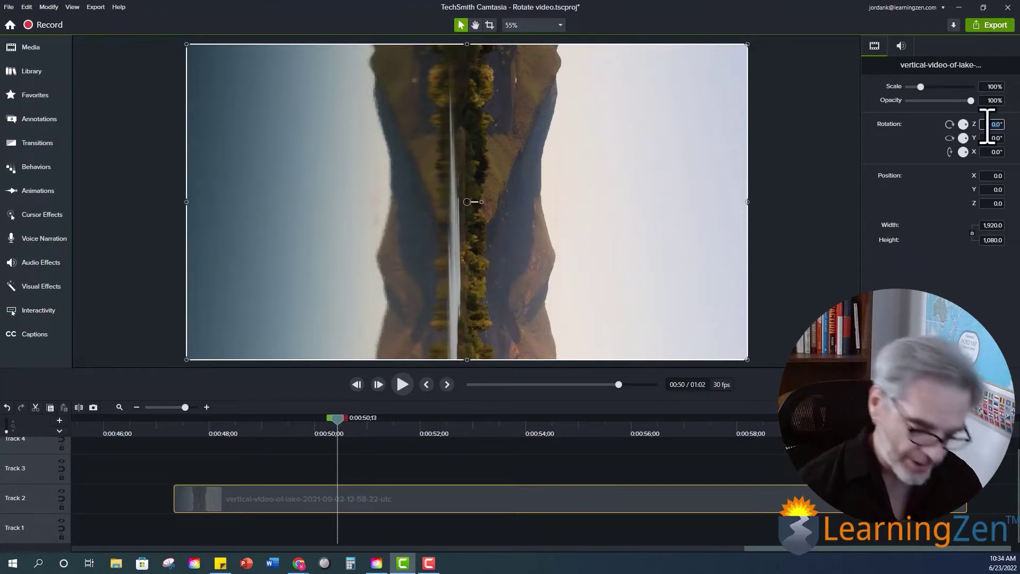
Set the lake clip's Rotation Z to 90° so the scene stands upright
type("90")
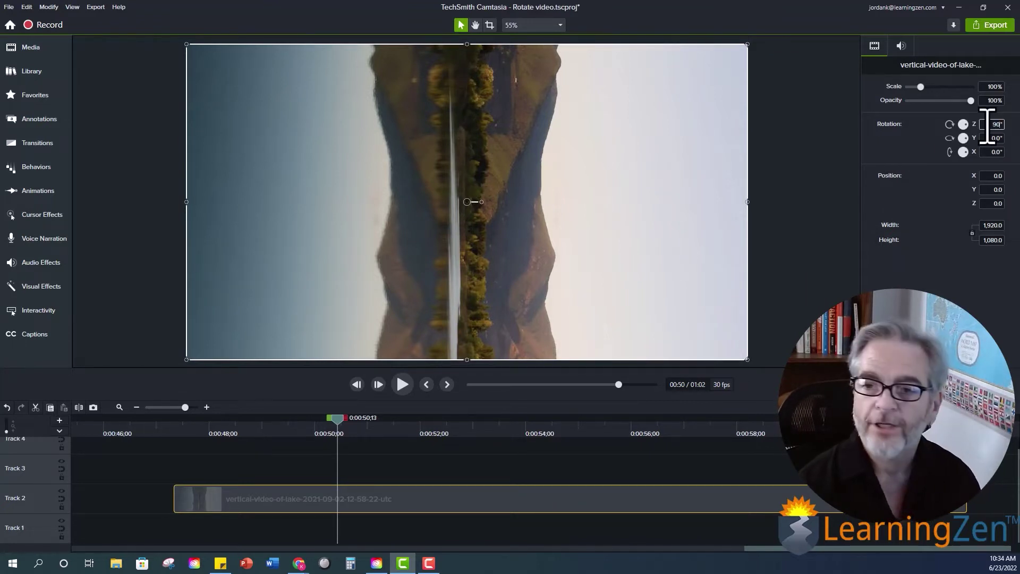
key("Return")
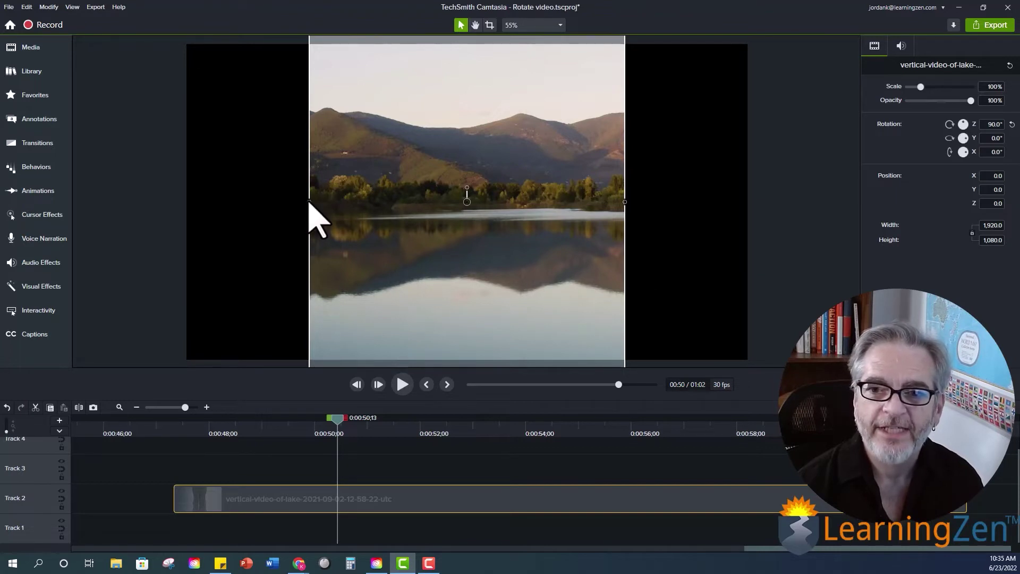
left_click_drag(308, 202, 194, 211)
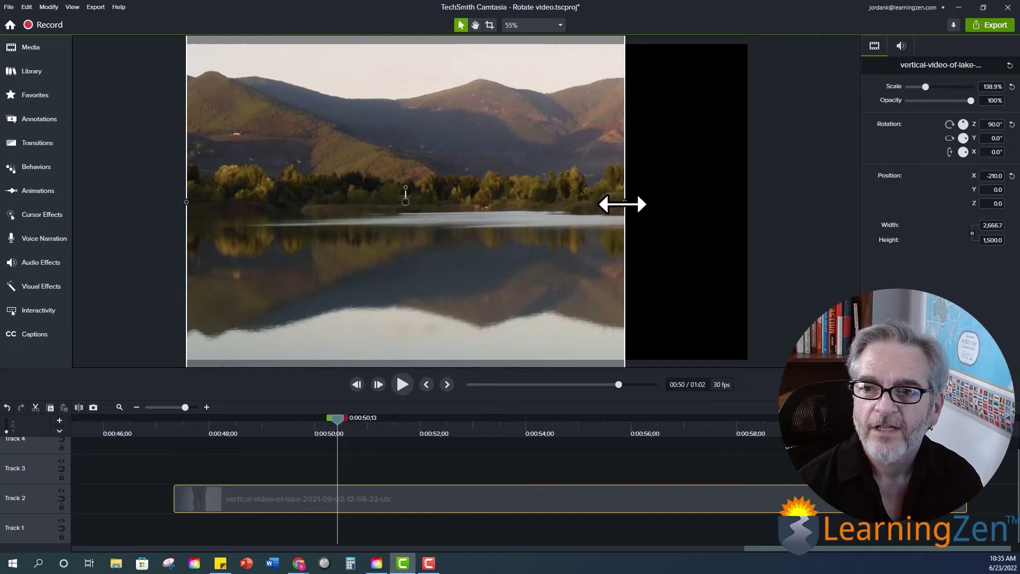
left_click_drag(621, 201, 747, 201)
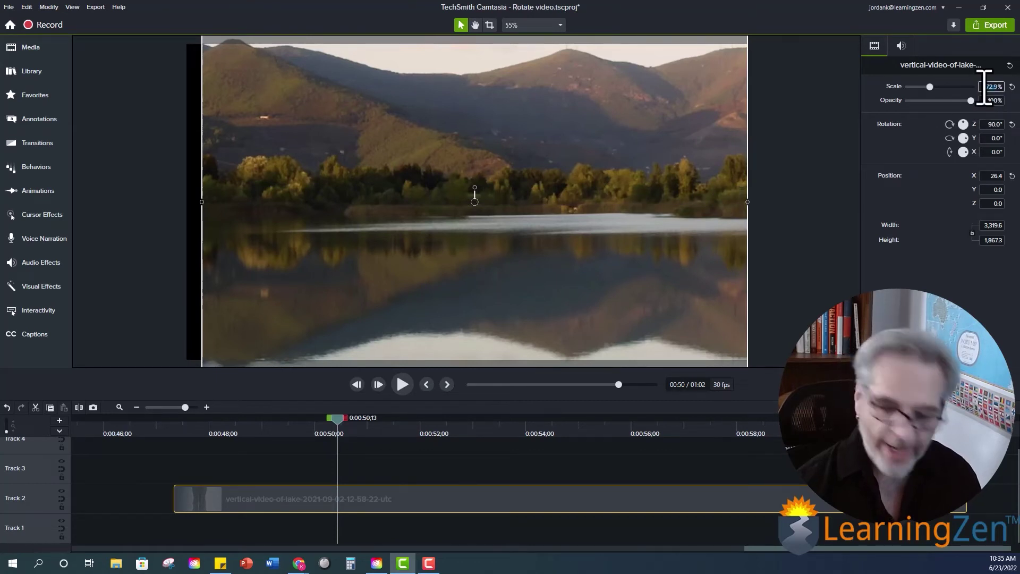
type("100")
key("Return")
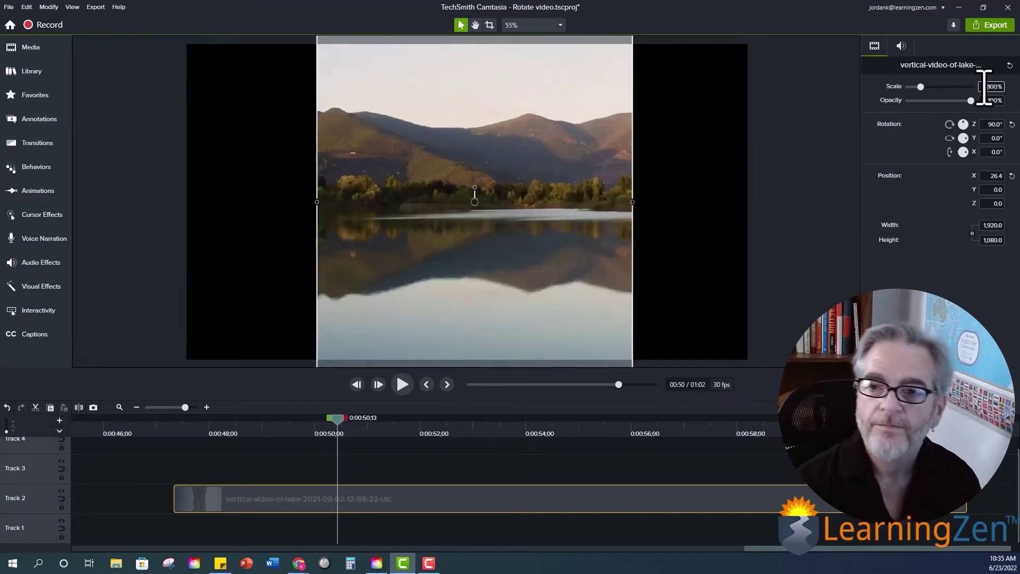
left_click(825, 310)
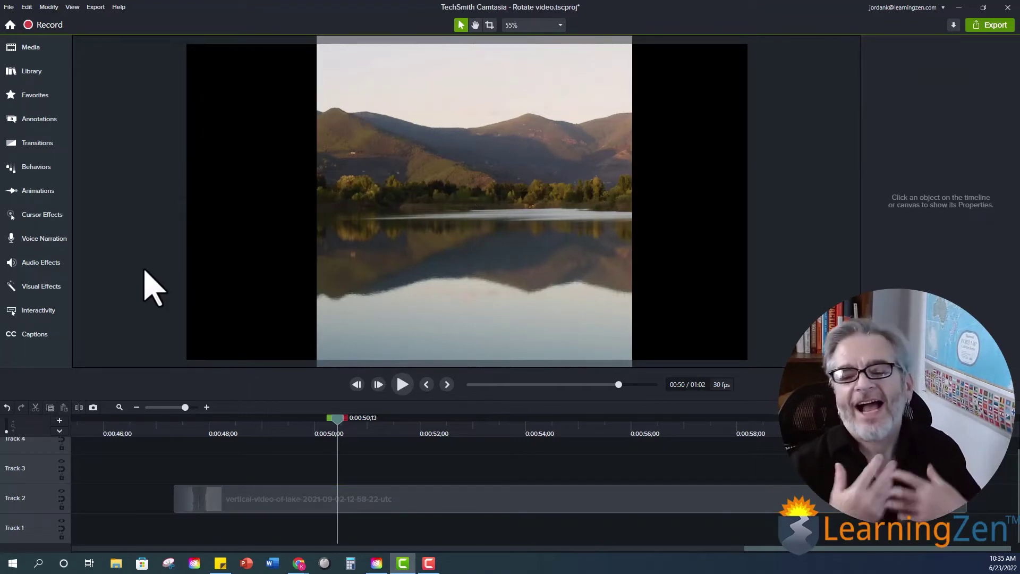
Add a second copy of the lake video from the Media Bin onto Track 1
left_click(41, 55)
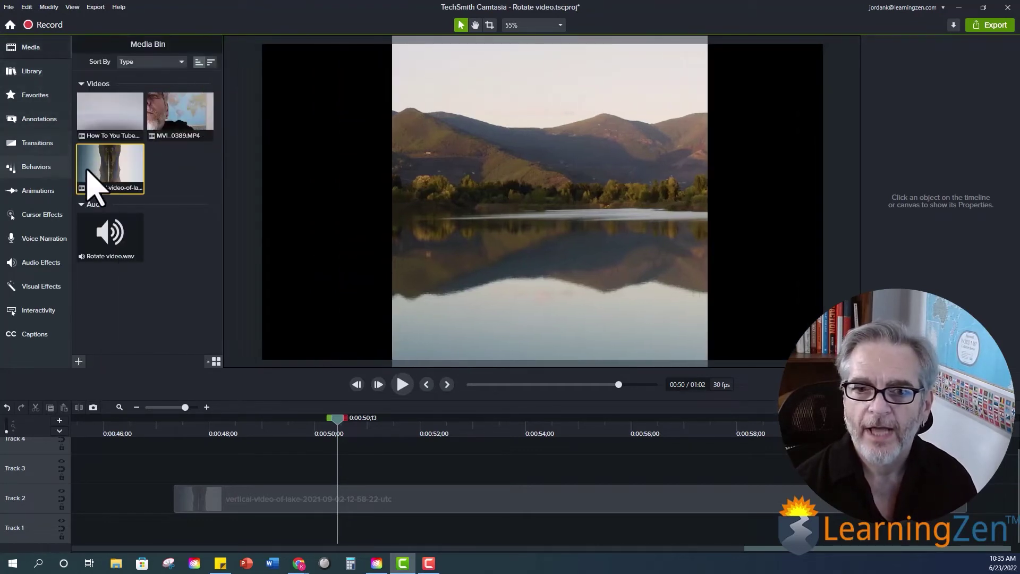
left_click(104, 162)
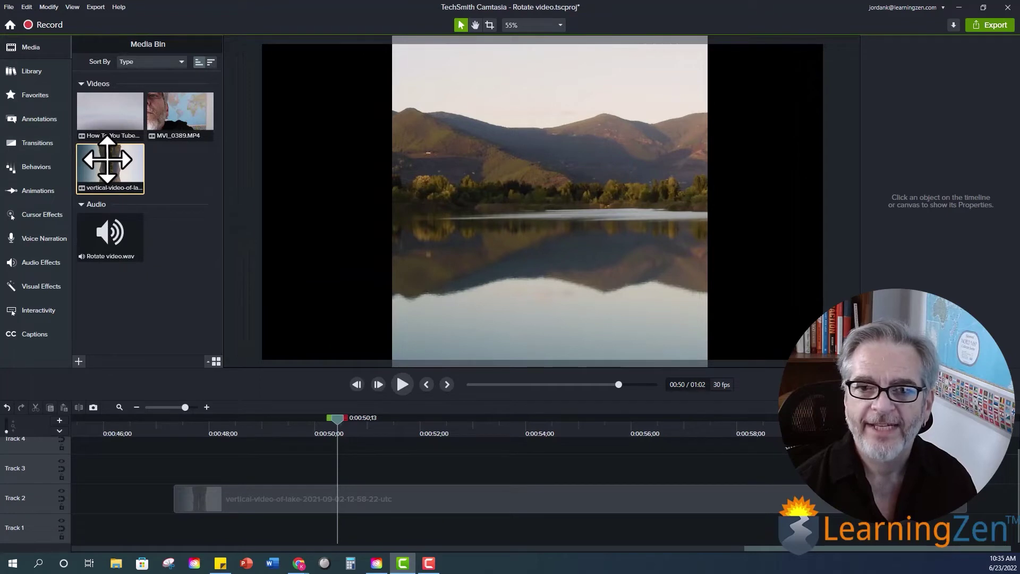
left_click_drag(107, 159, 194, 470)
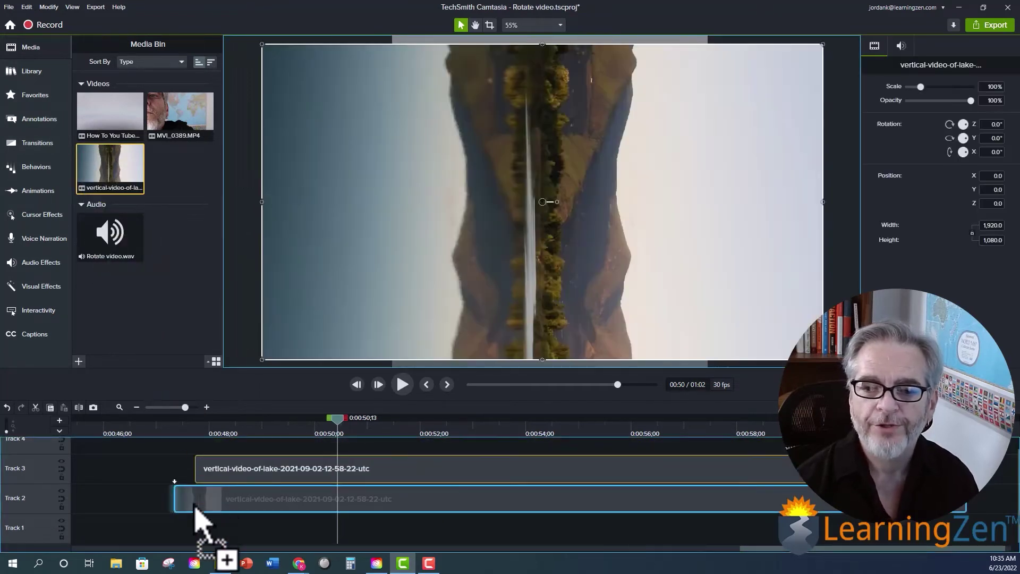
left_click_drag(194, 507, 190, 523)
left_click(33, 50)
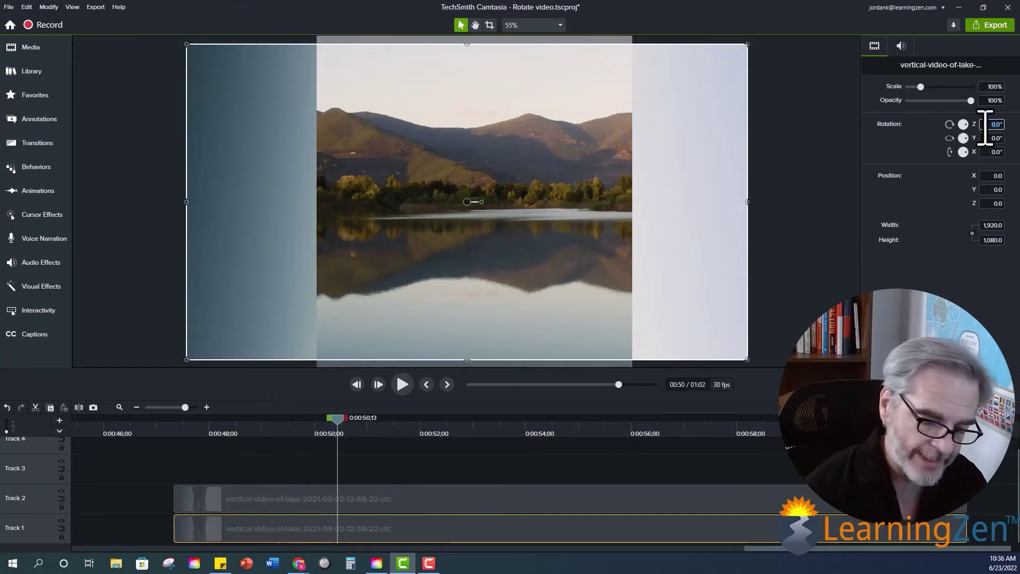
Rotate the Track 1 copy 90° and stretch it to 177.8% to fill the frame
type("90")
key("Return")
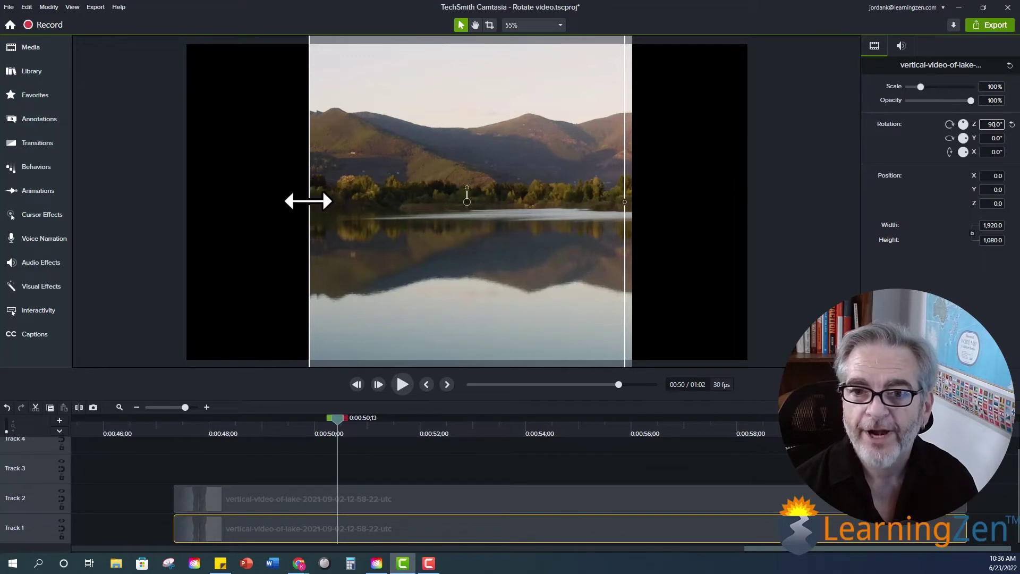
left_click_drag(305, 201, 196, 193)
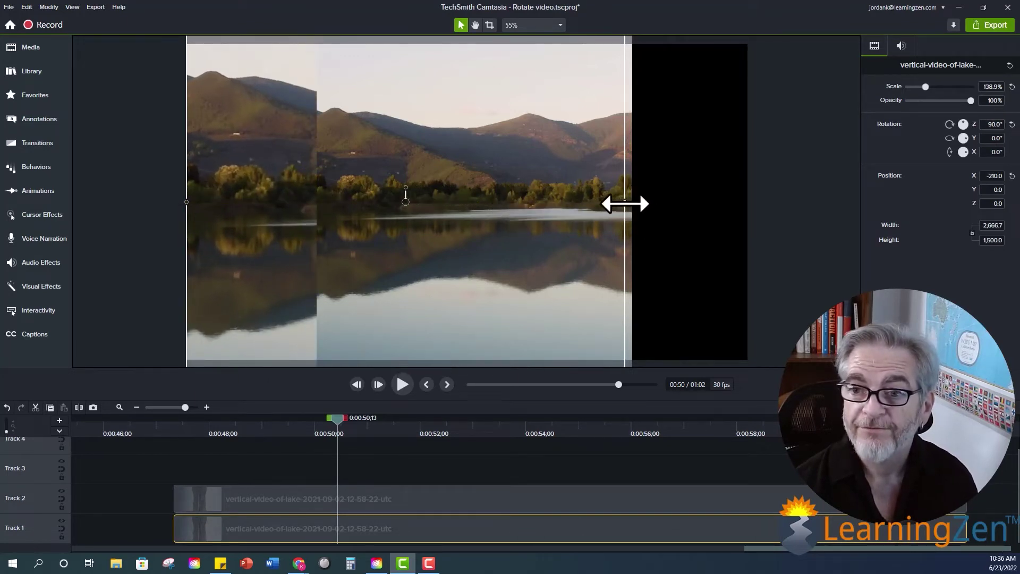
left_click_drag(625, 204, 747, 203)
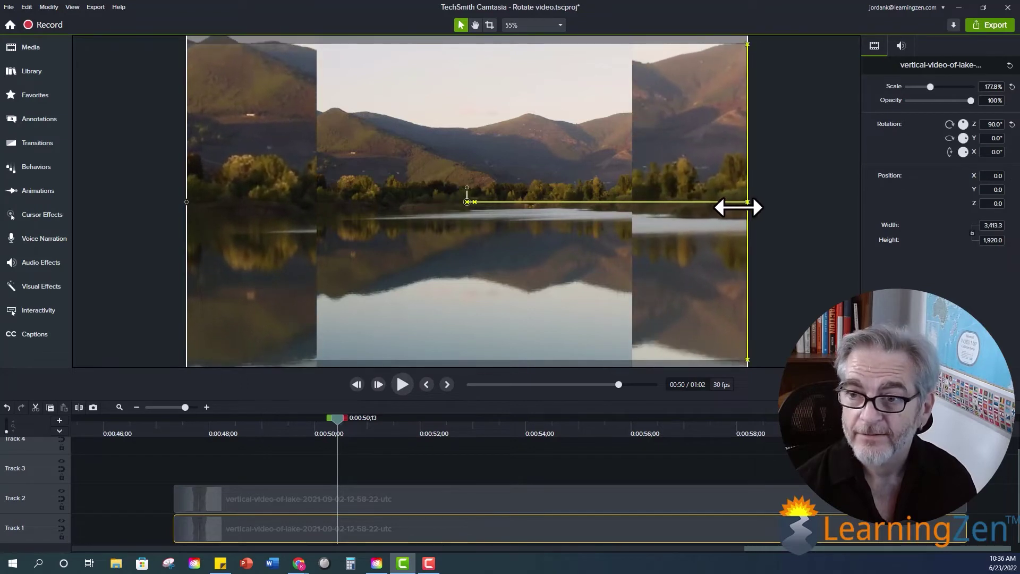
left_click_drag(343, 419, 178, 448)
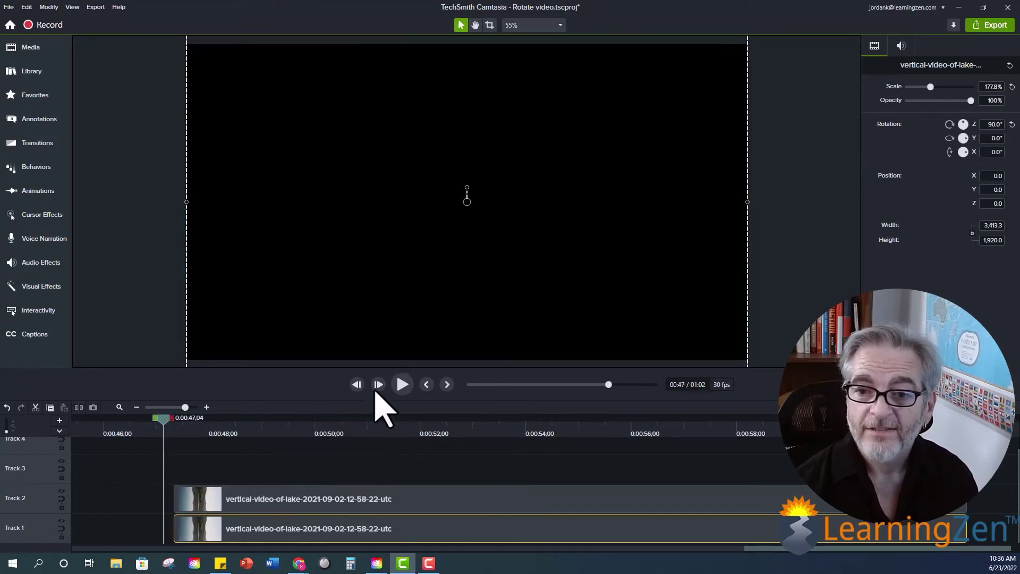
Preview the layered clips, then set the Track 1 background copy's opacity to 76%
left_click(402, 385)
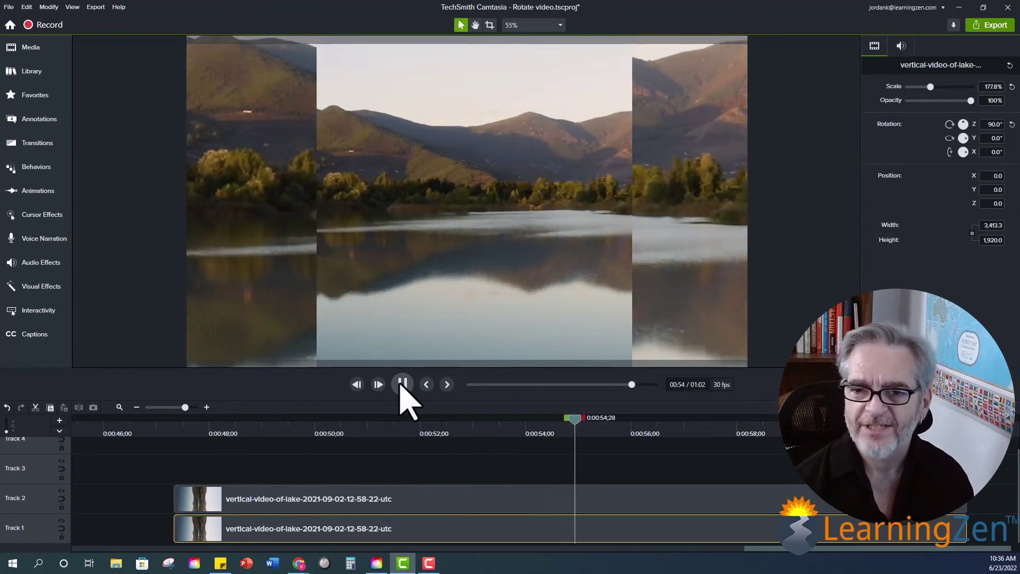
left_click(402, 384)
left_click(467, 502)
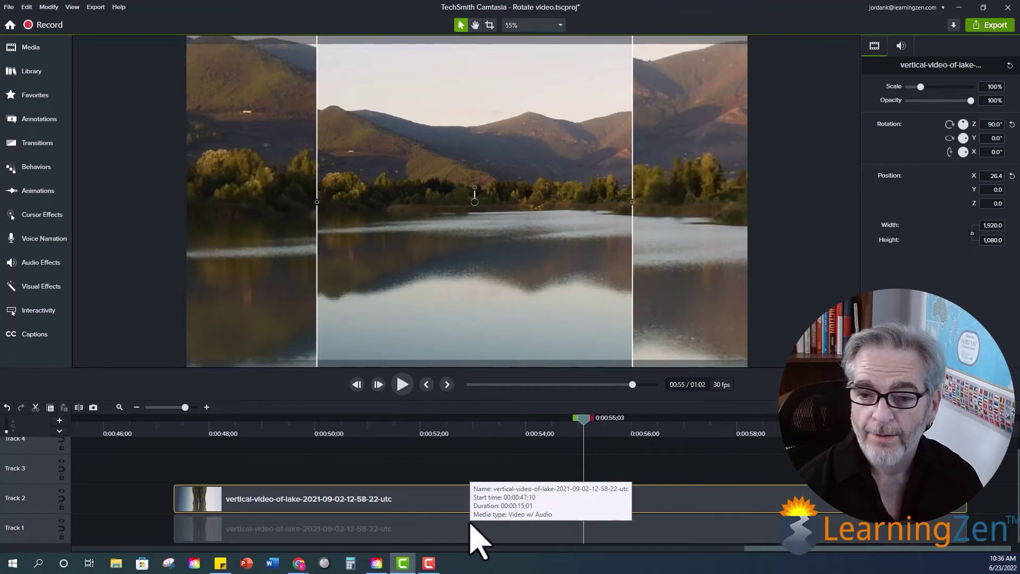
left_click(470, 526)
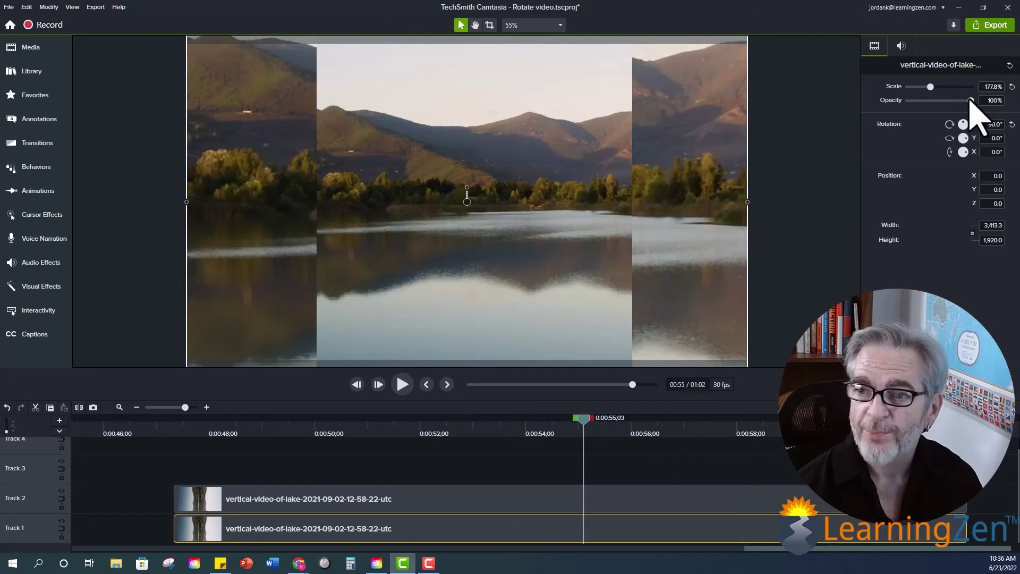
left_click_drag(970, 100, 960, 100)
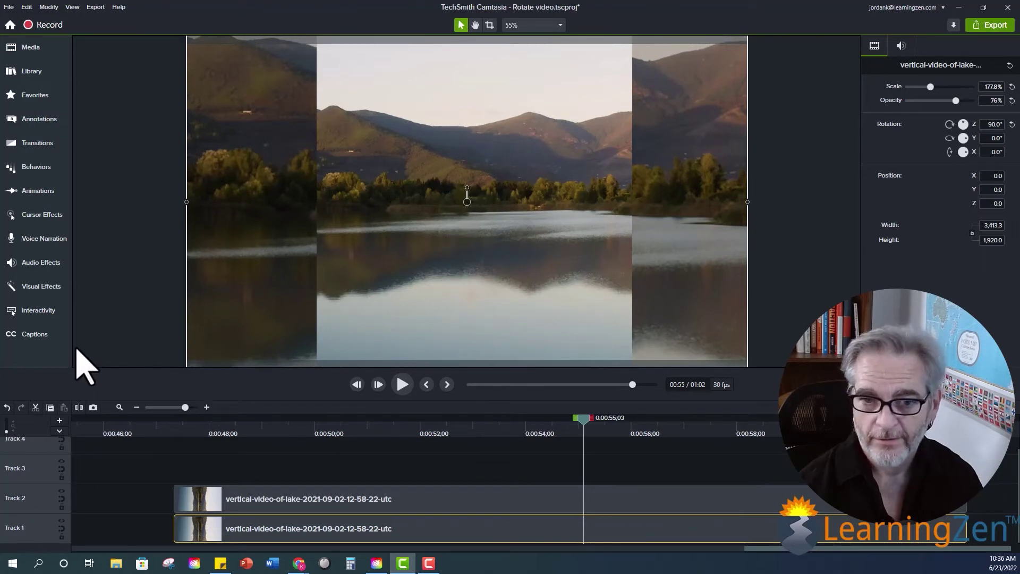
Apply a Blend Mode effect to the Track 2 clip with Mode set to Saturation
left_click(44, 287)
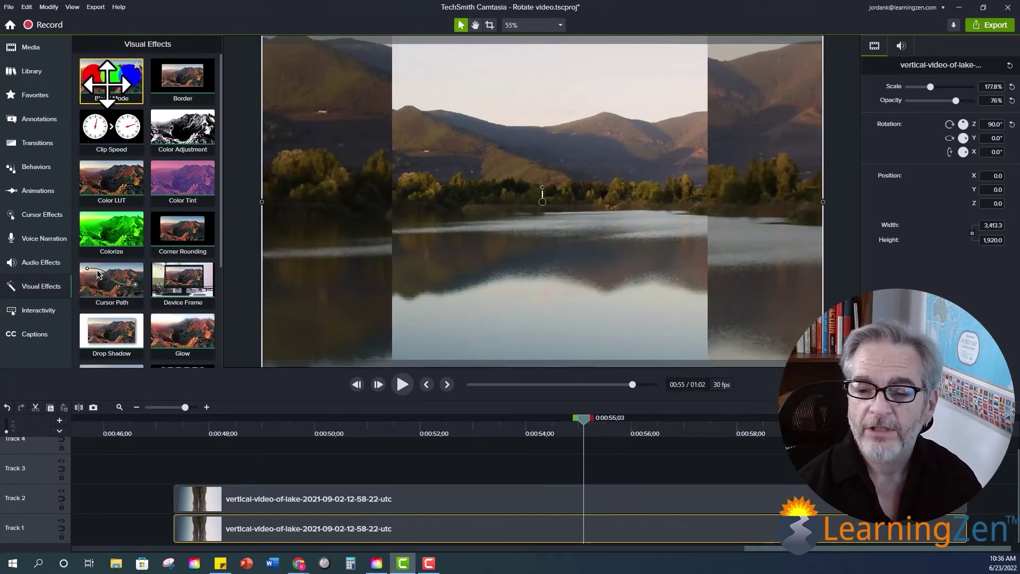
left_click_drag(108, 84, 437, 497)
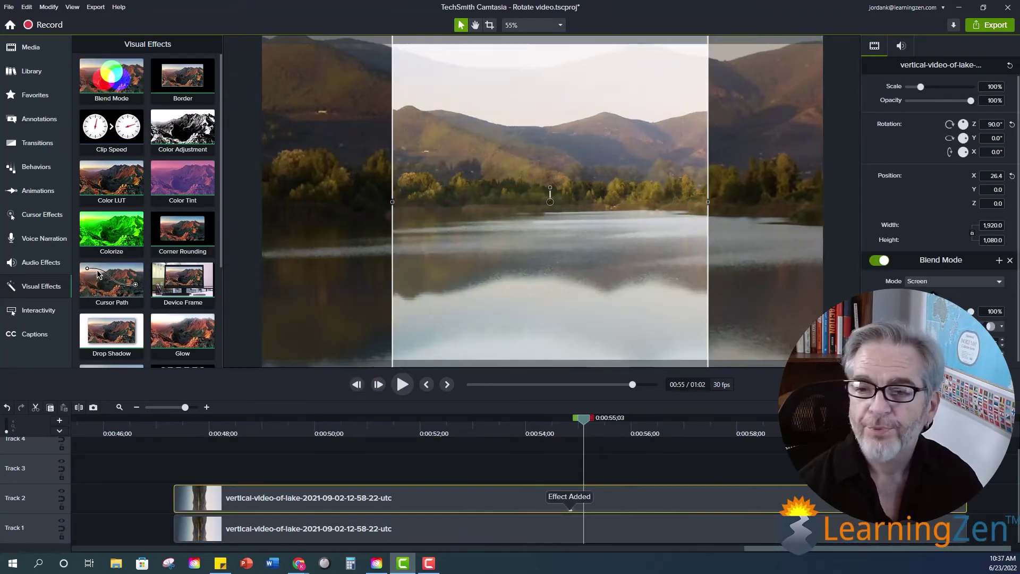
left_click(971, 281)
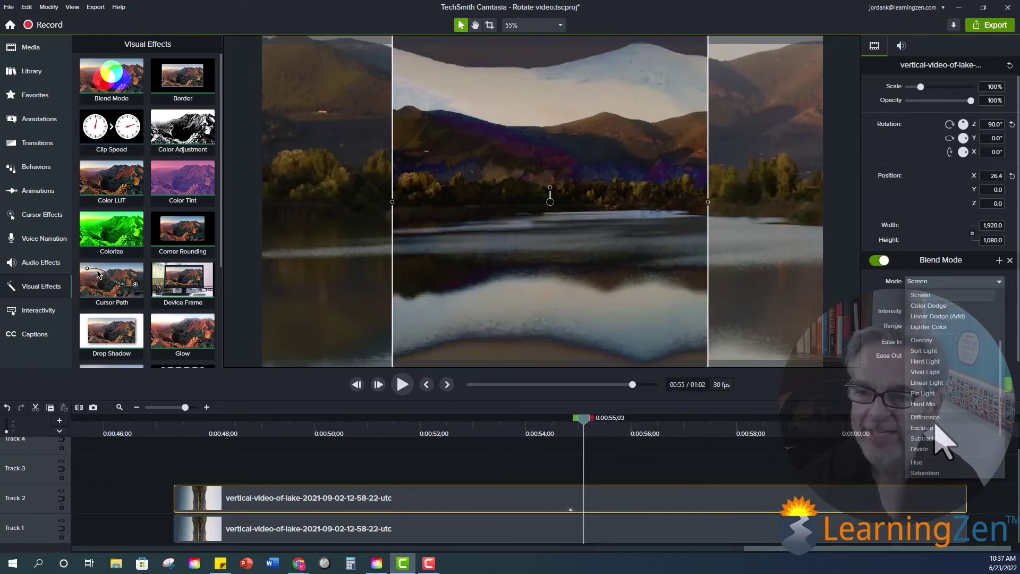
scroll(936, 426, "down", 1)
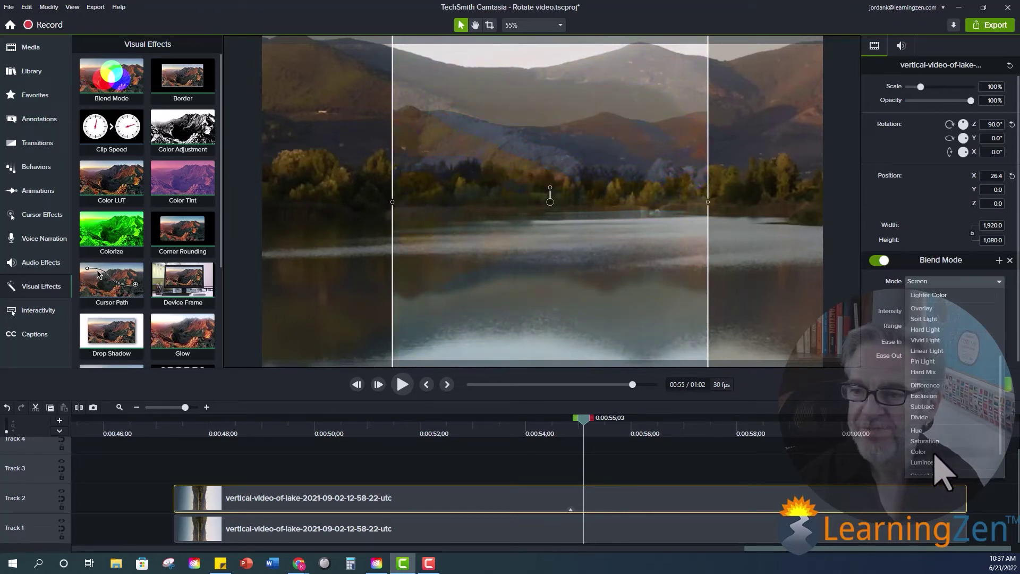
left_click(938, 442)
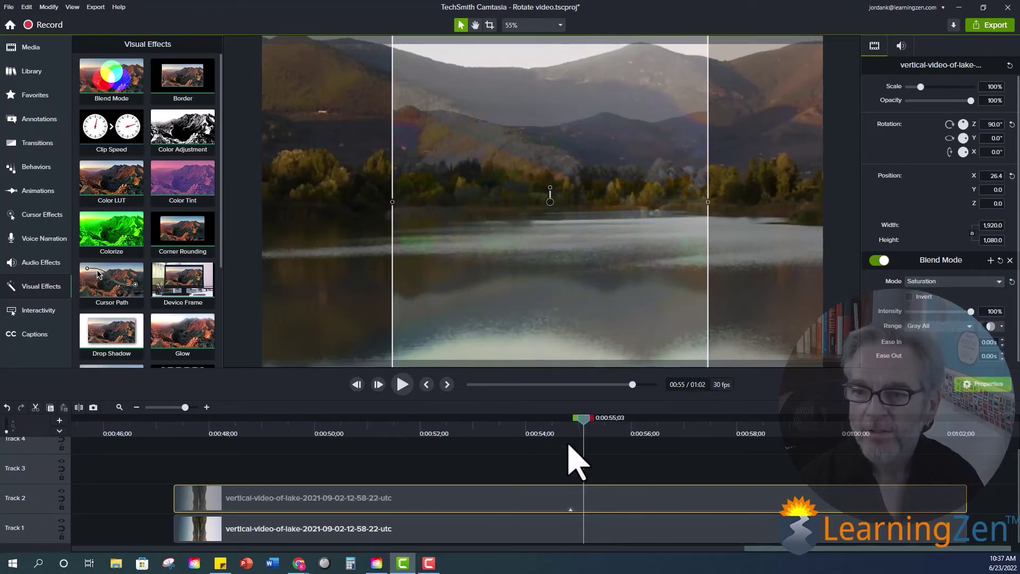
Preview the Saturation blend from the start, then delete the Blend Mode effect
left_click_drag(584, 417, 159, 452)
left_click(378, 439)
left_click(403, 387)
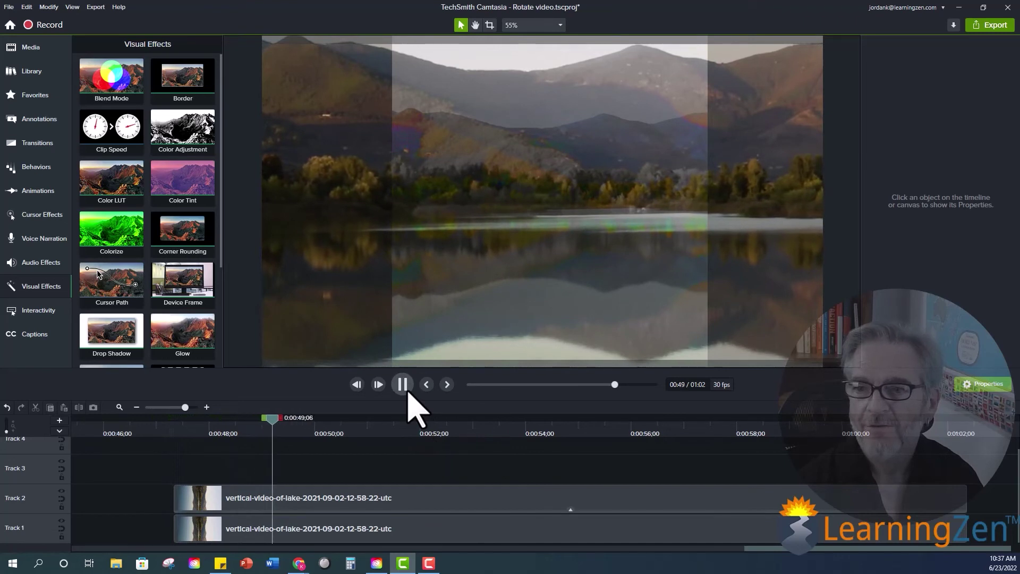
left_click(403, 385)
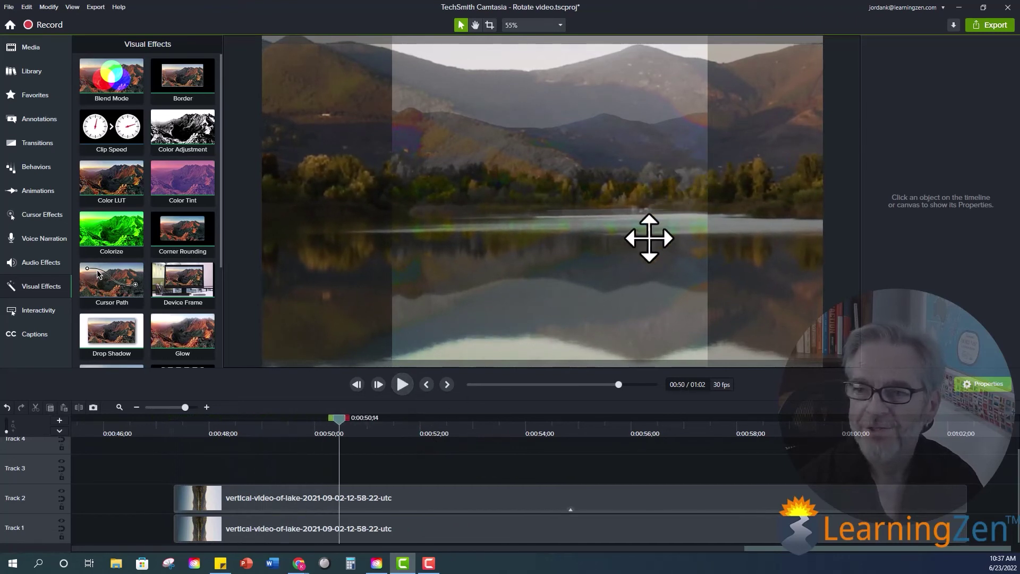
left_click(346, 502)
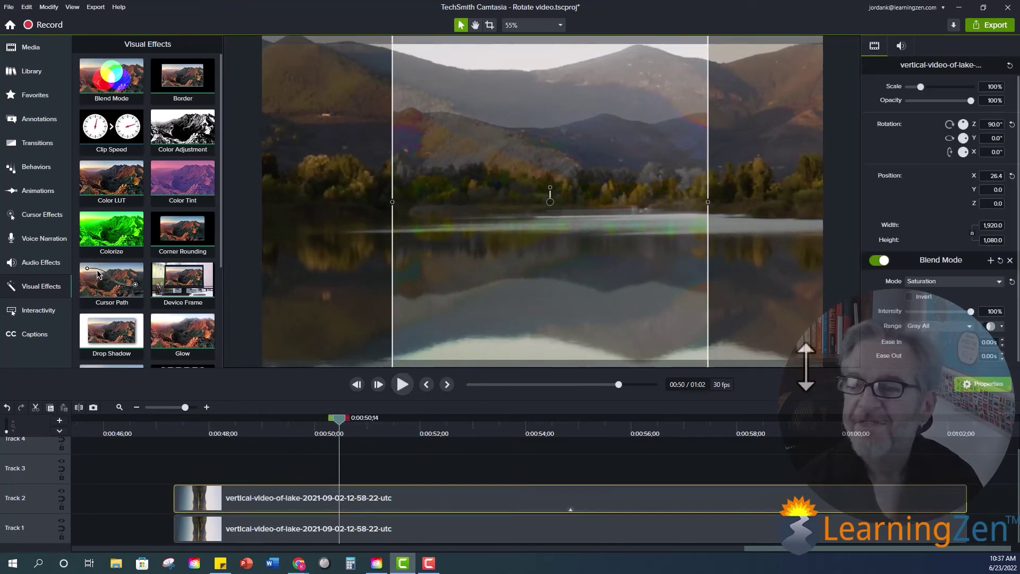
left_click(1010, 261)
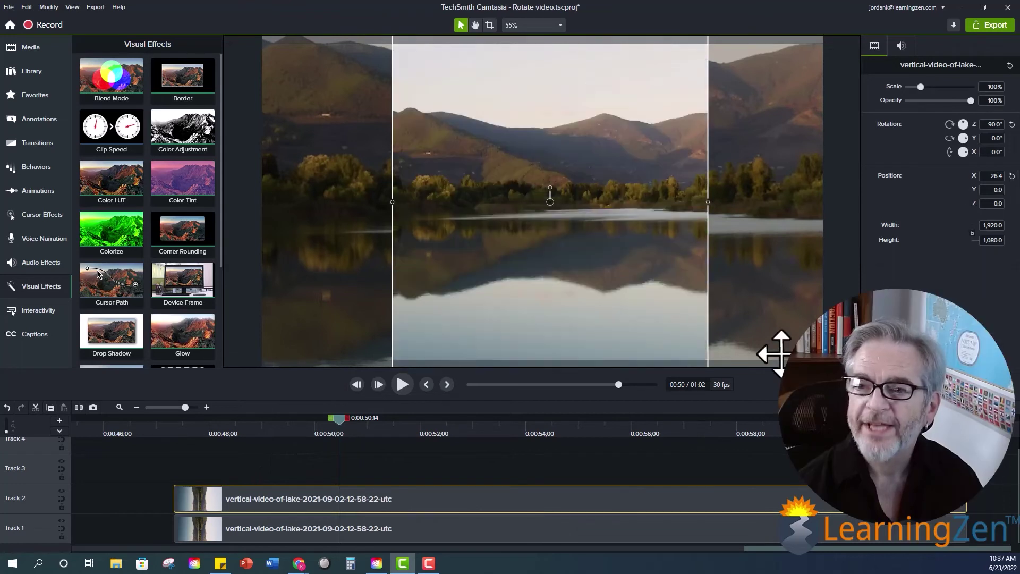